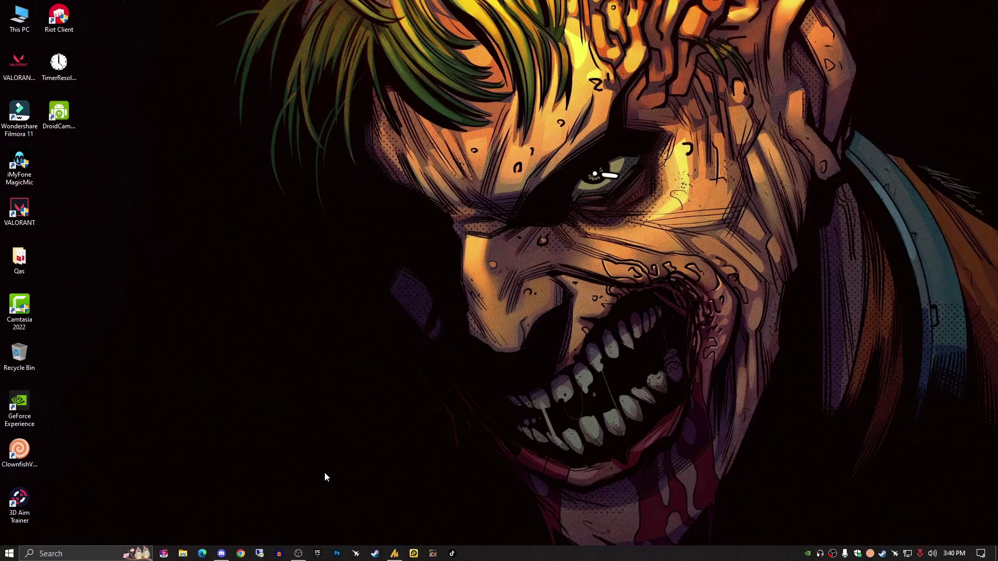
# - Launch Steam from the taskbar so its Store page with game recommendations appears
pyautogui.click(374, 553)
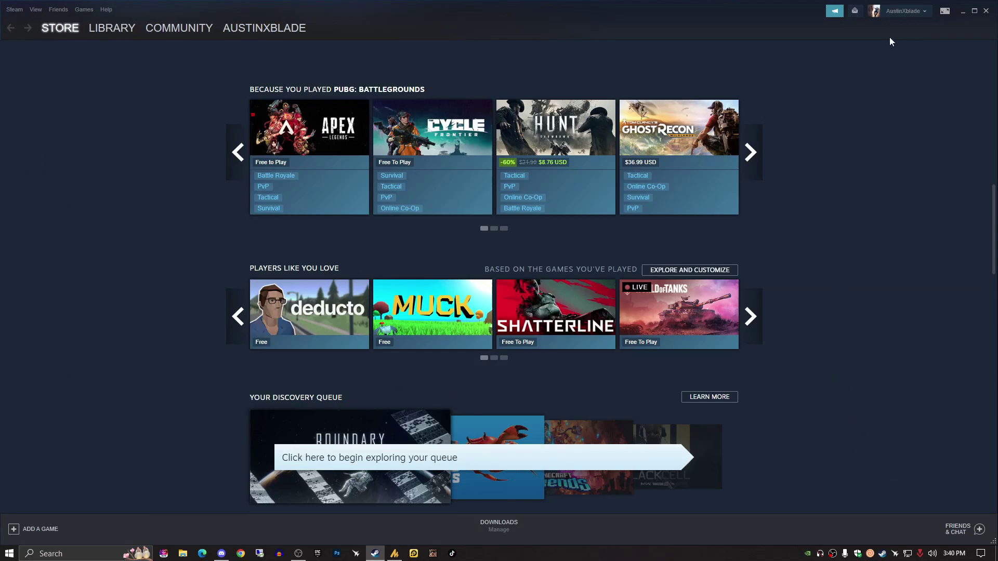
pyautogui.click(923, 11)
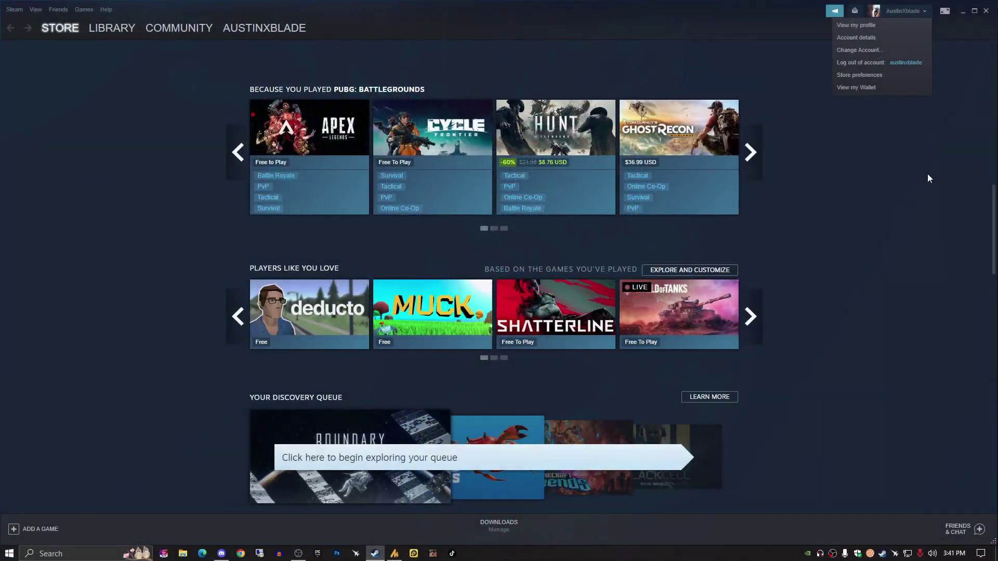
pyautogui.click(929, 178)
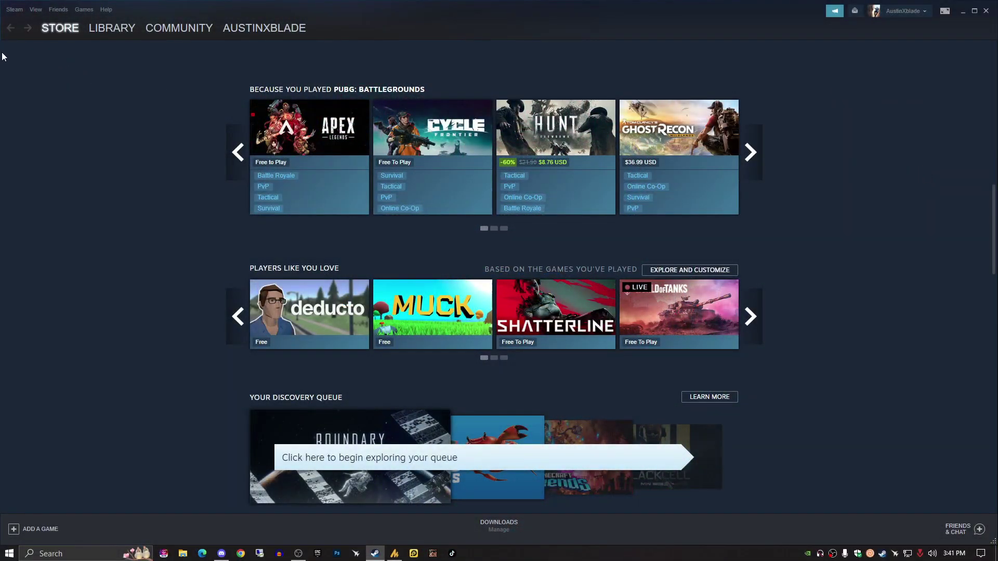
pyautogui.click(914, 11)
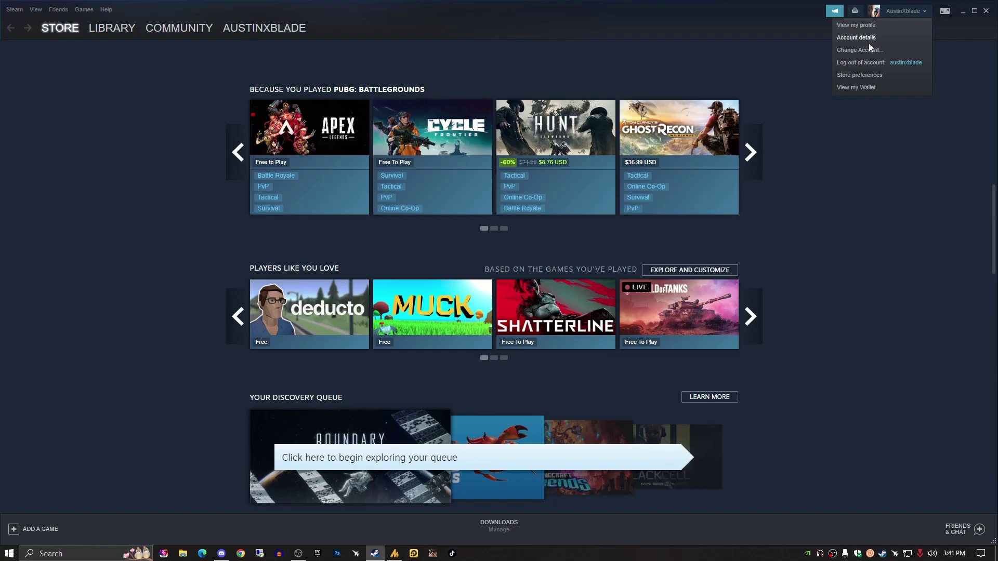
pyautogui.click(69, 31)
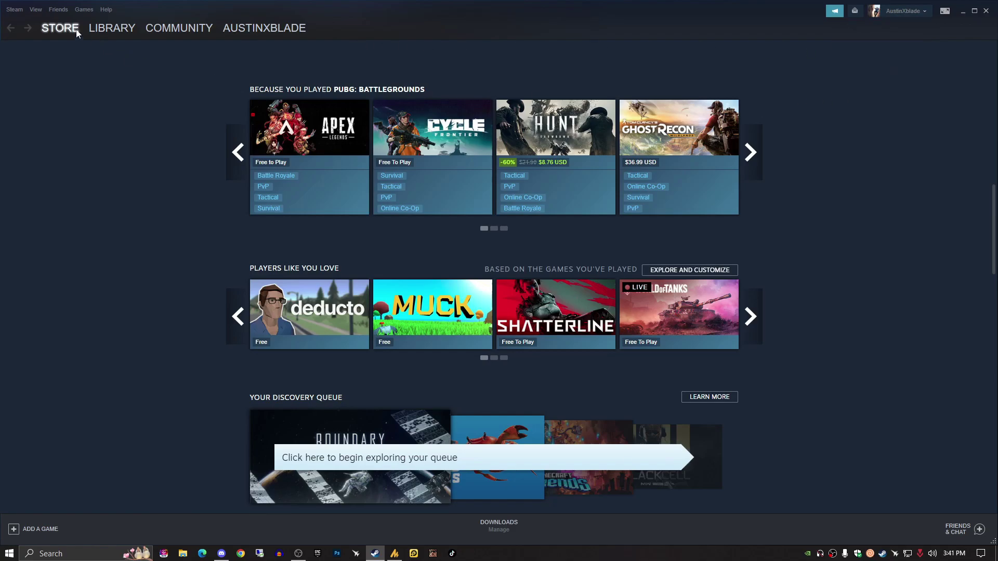
# - Delete Steam's web browser cached files, cookies and history from Settings > Web Browser, then close Settings
pyautogui.click(36, 10)
pyautogui.click(52, 166)
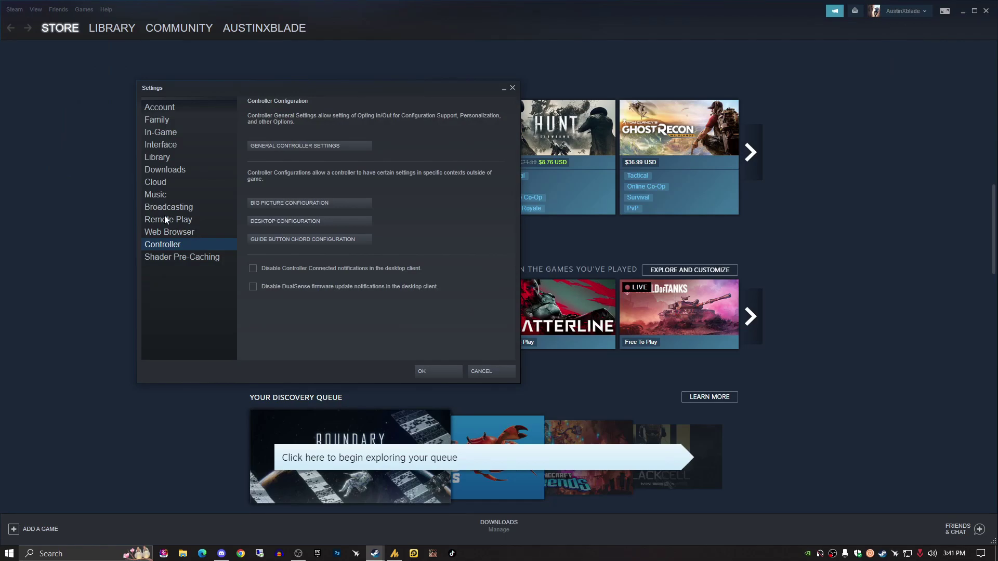
pyautogui.click(171, 234)
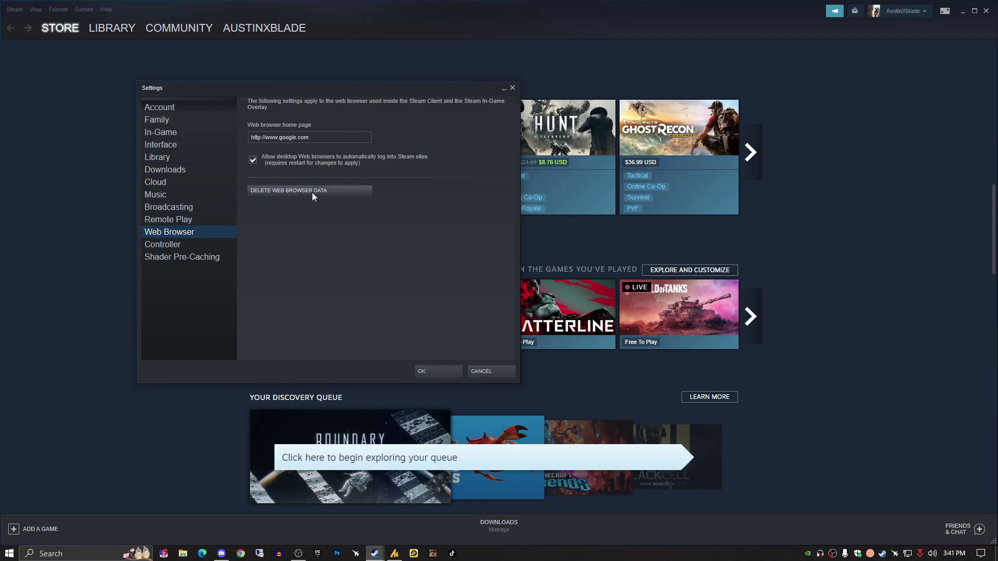
pyautogui.click(347, 196)
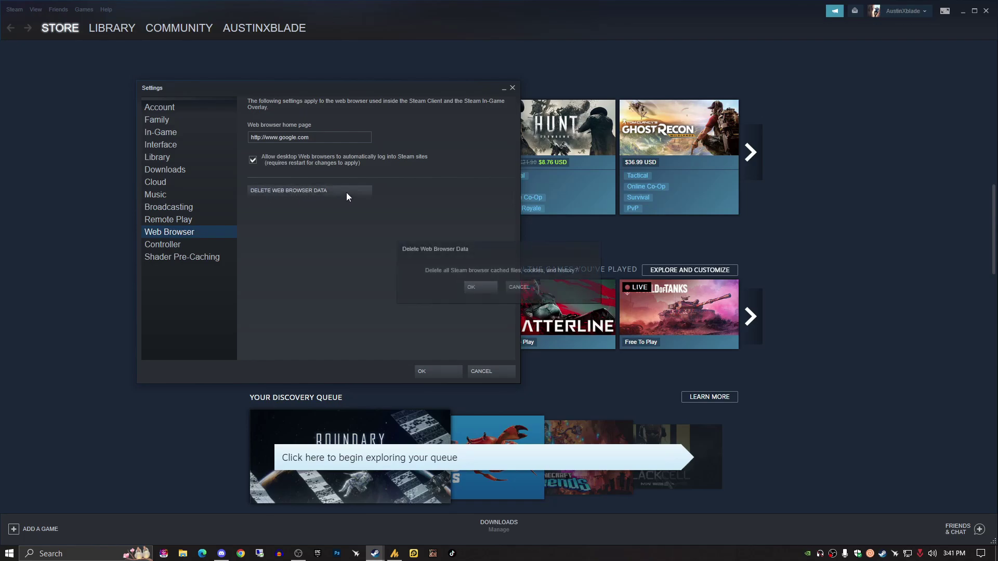
pyautogui.click(489, 286)
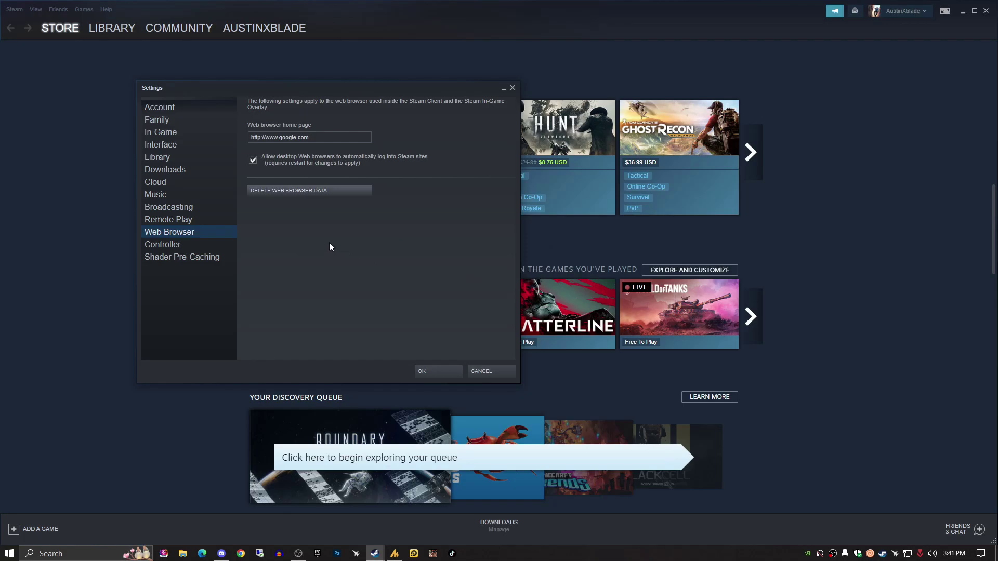
pyautogui.click(438, 372)
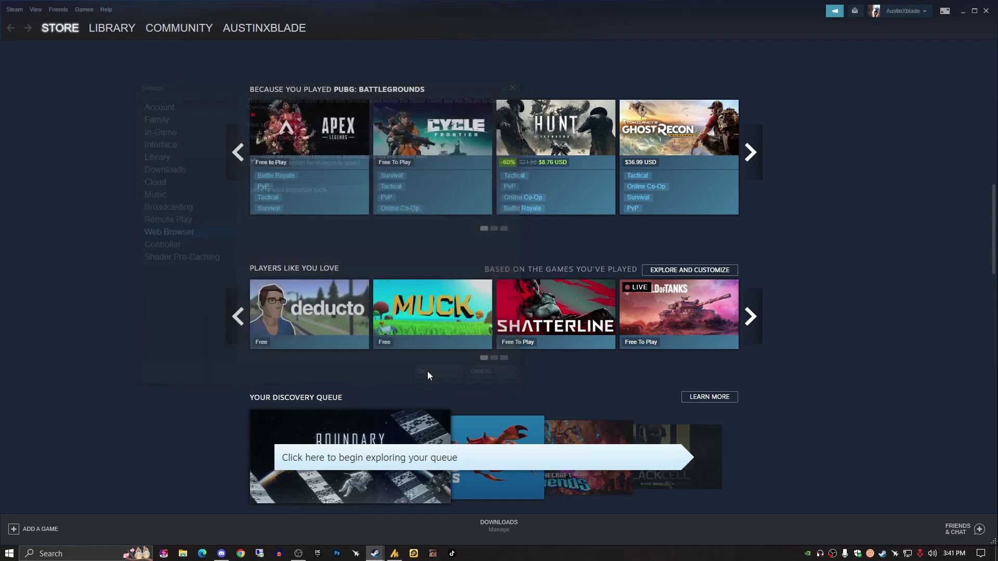
# - Minimize Steam, open Internet Options, and delete temporary files, cookies, history, form data and passwords
pyautogui.click(961, 11)
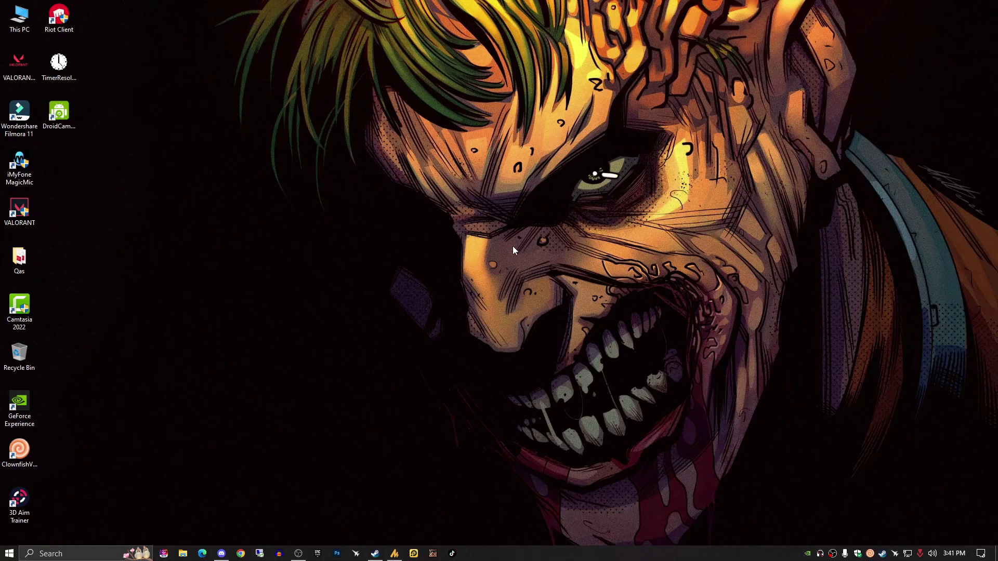
pyautogui.click(94, 554)
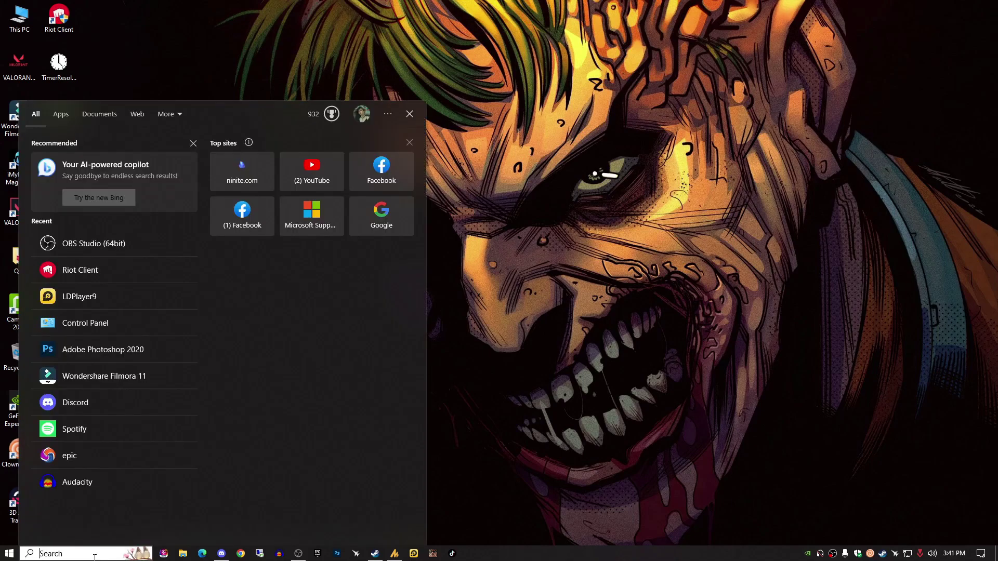
pyautogui.write('inte')
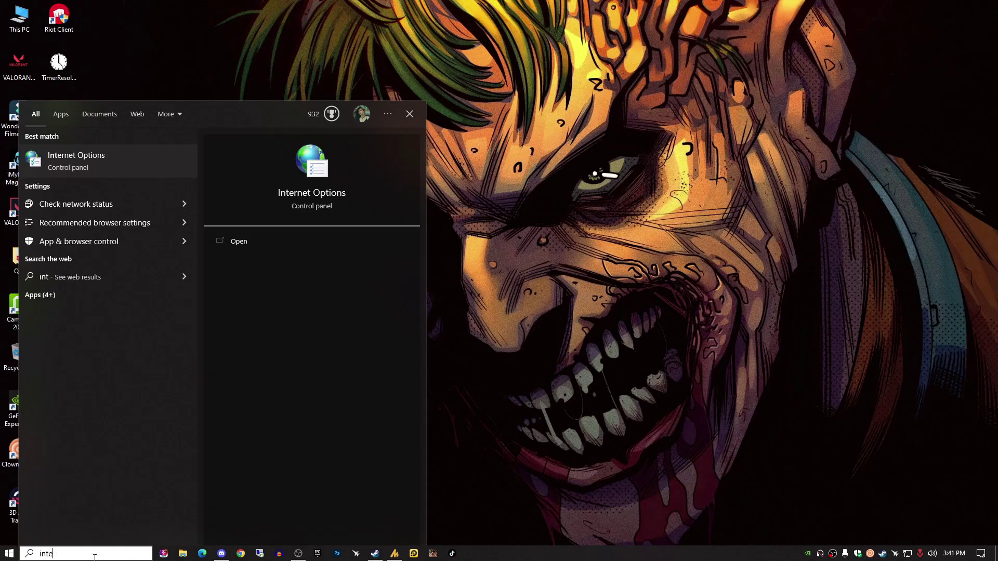
pyautogui.write('rnet opt')
pyautogui.press('Return')
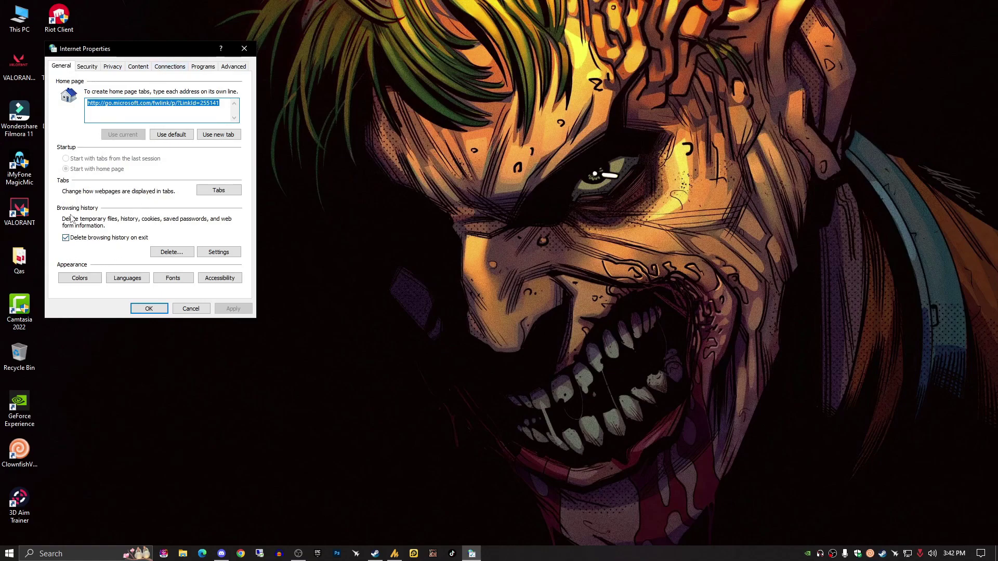
pyautogui.click(156, 252)
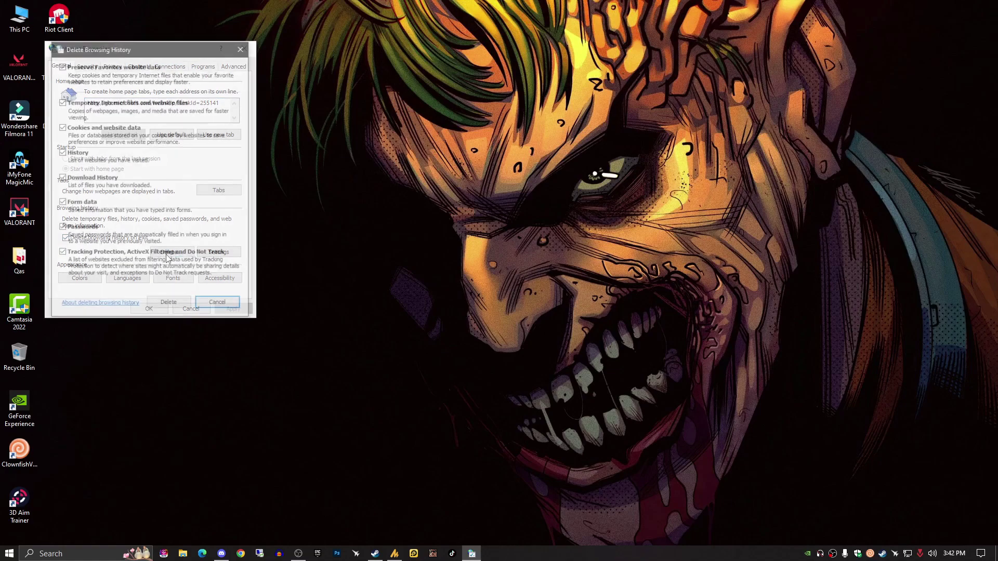
pyautogui.click(170, 306)
pyautogui.click(148, 308)
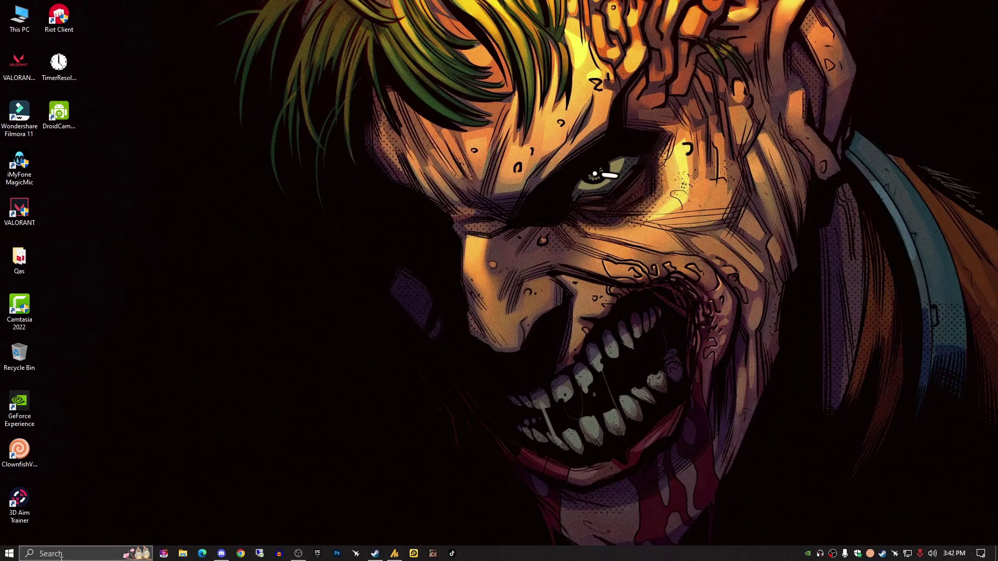
pyautogui.click(8, 553)
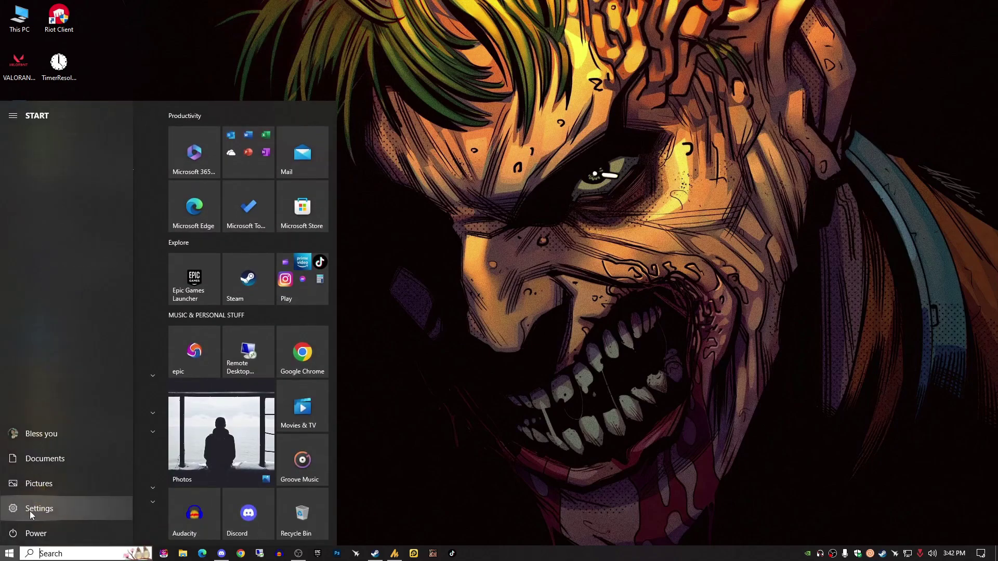
pyautogui.click(42, 509)
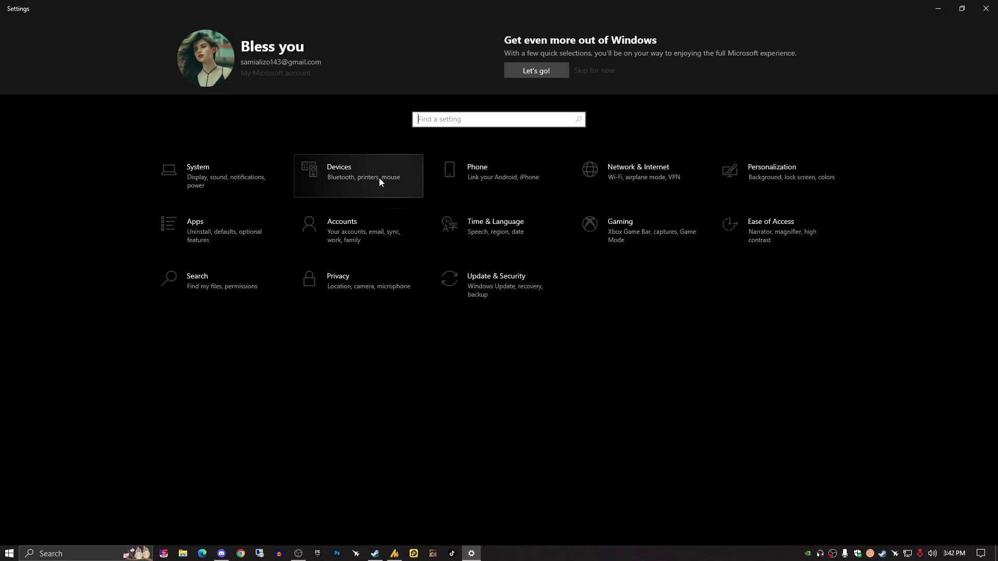
pyautogui.click(652, 171)
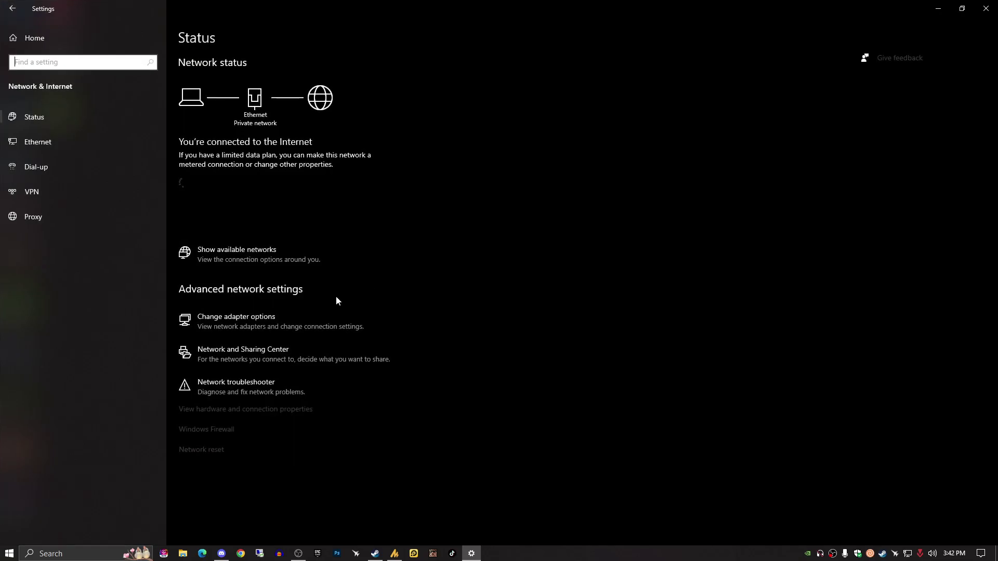
pyautogui.click(209, 451)
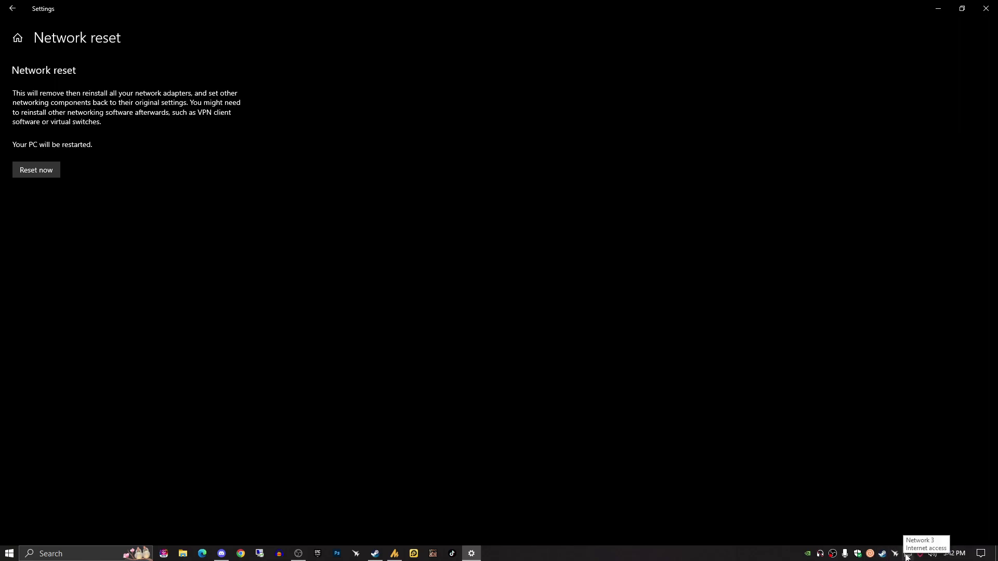
pyautogui.click(906, 556)
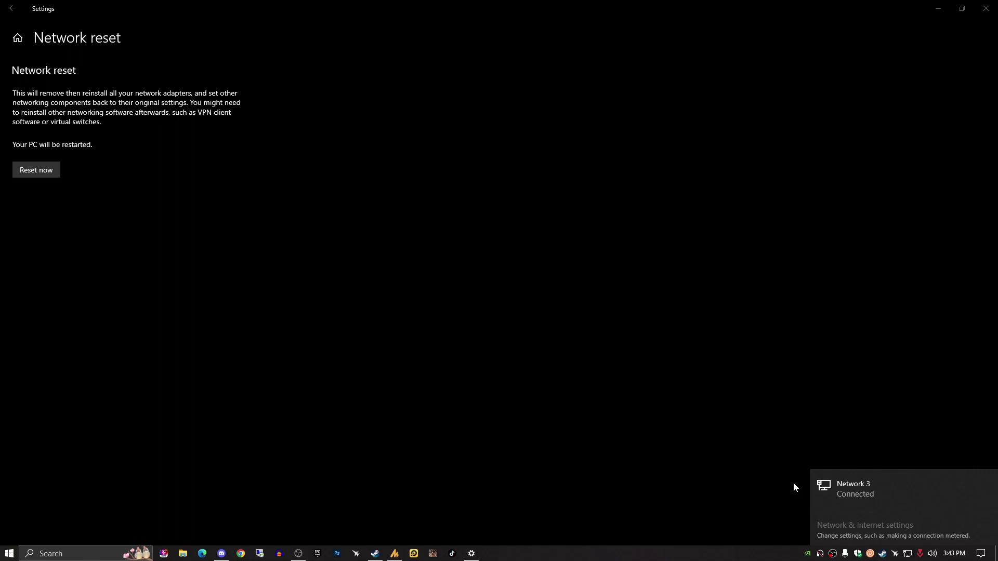
# - Close the network panel and Windows Settings, then launch Command Prompt as administrator via 'cmd' search
pyautogui.press('Escape')
pyautogui.hotkey('alt', 'F4')
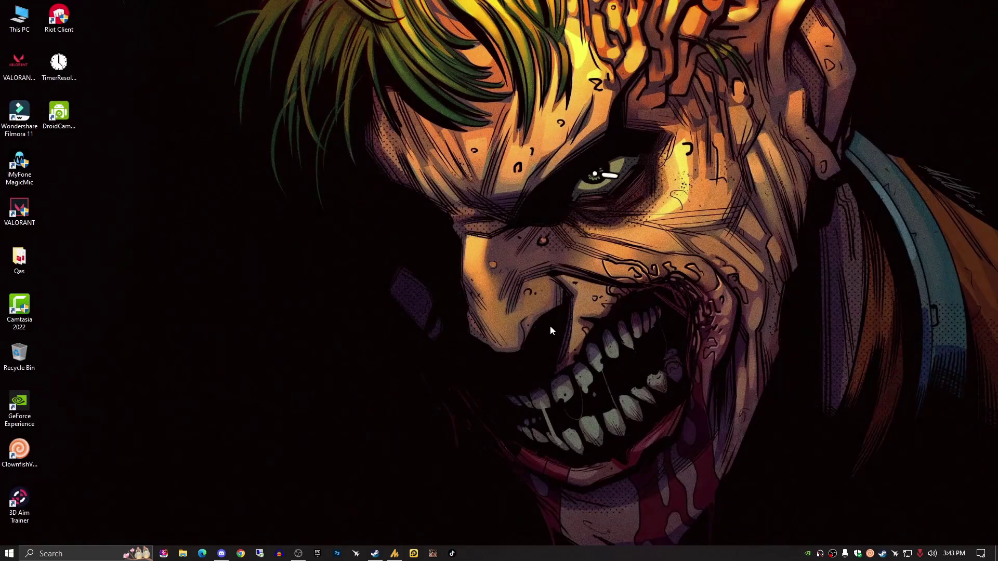
pyautogui.press('super+r')
pyautogui.write('cm')
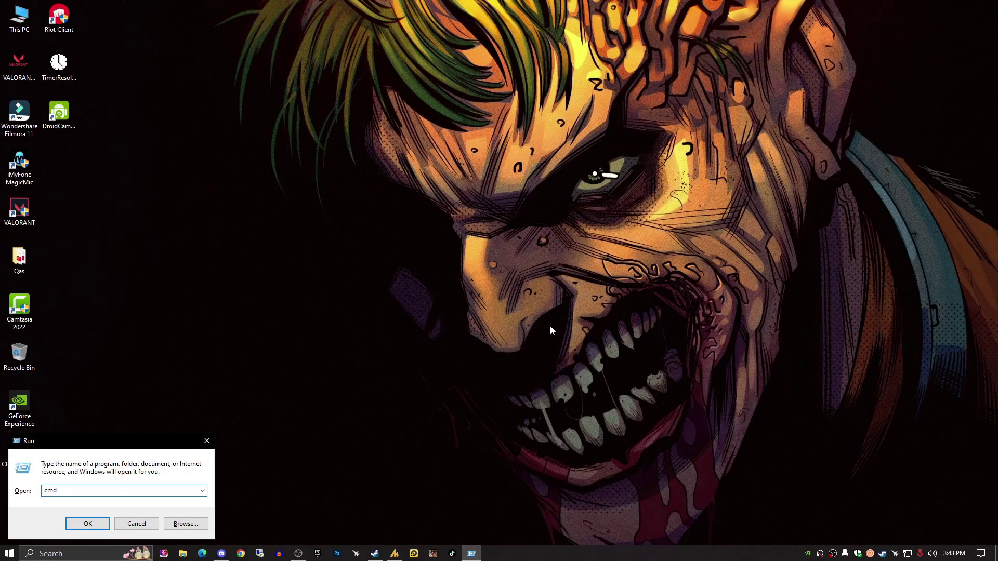
pyautogui.click(136, 524)
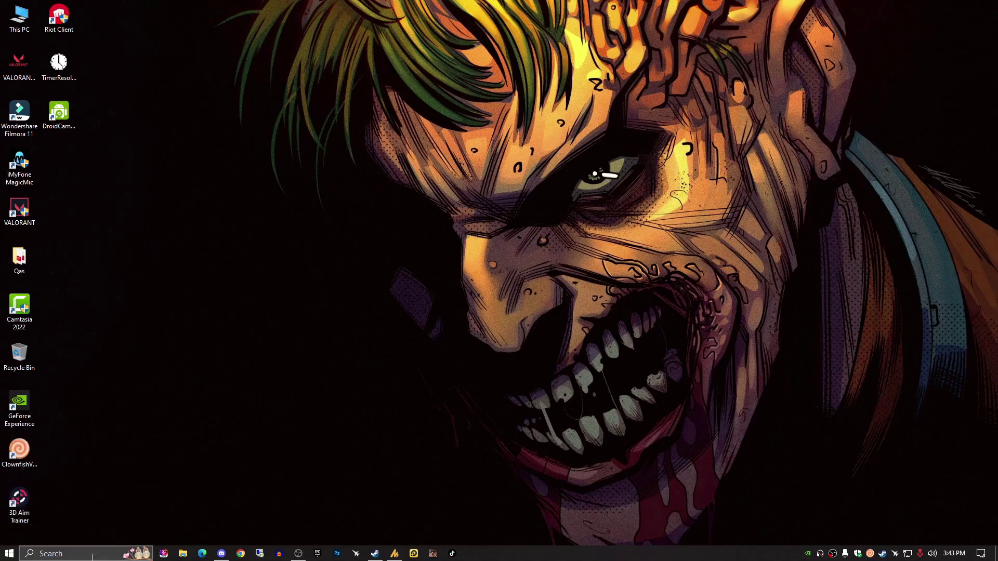
pyautogui.click(92, 554)
pyautogui.write('cmd')
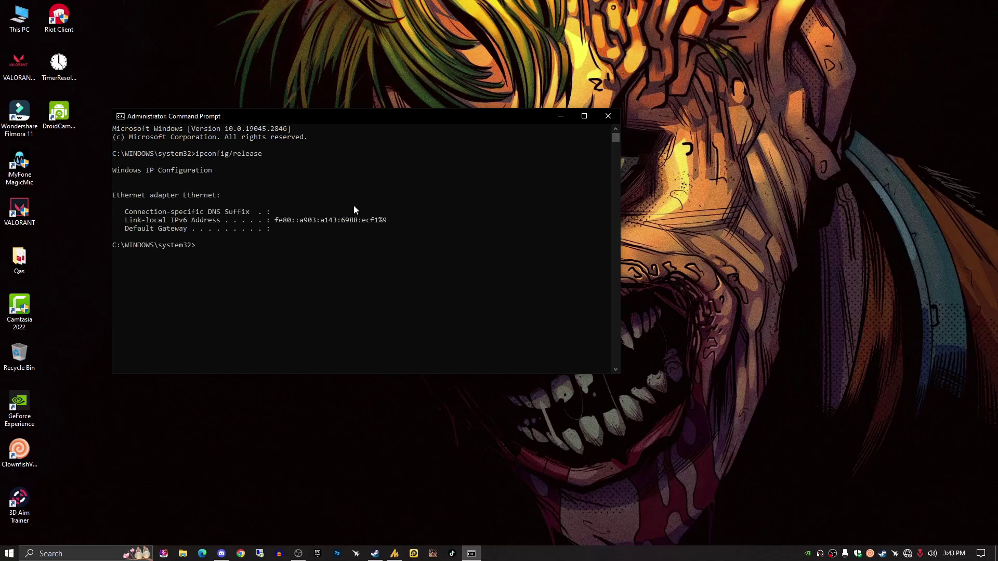
# - Run ipconfig/release and ipconfig/renew to get a renewed IPv4 address
pyautogui.write('ipconfig/renew')
pyautogui.press('Return')
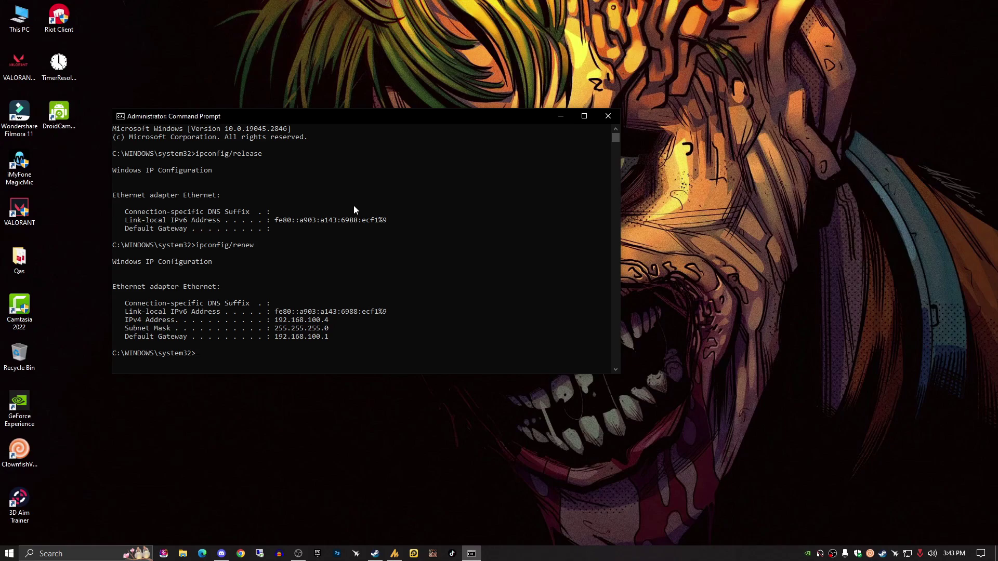
# - Run ipconfig/flushdns and ipconfig/registerdns to clear the DNS cache and re-register DNS records
pyautogui.write('ipconfig/flushdns')
pyautogui.press('Return')
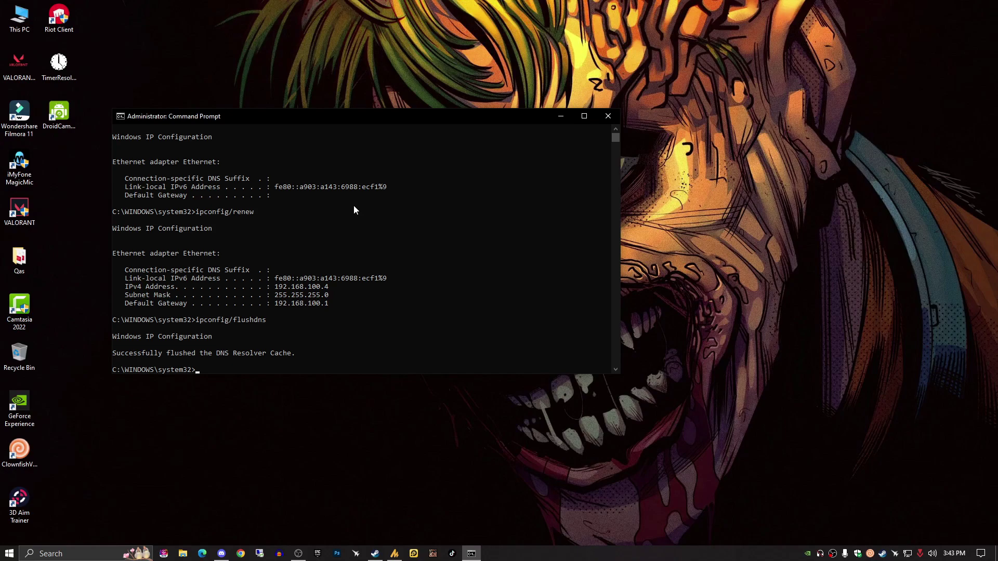
pyautogui.write('ipconfig/registerdns')
pyautogui.press('Return')
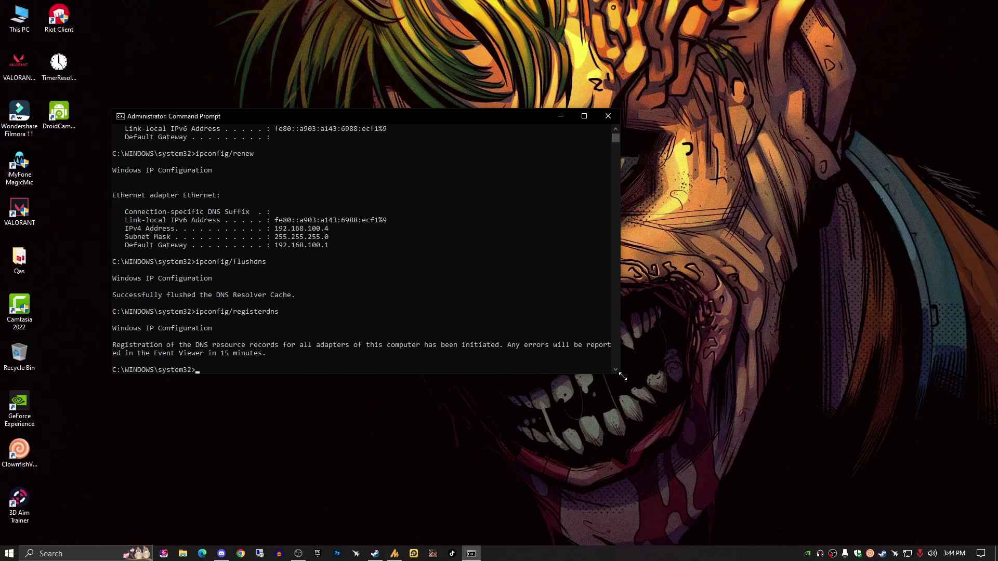
# - Enlarge the Command Prompt window by dragging its corner, then close it
pyautogui.moveTo(620, 374); pyautogui.dragTo(864, 467)
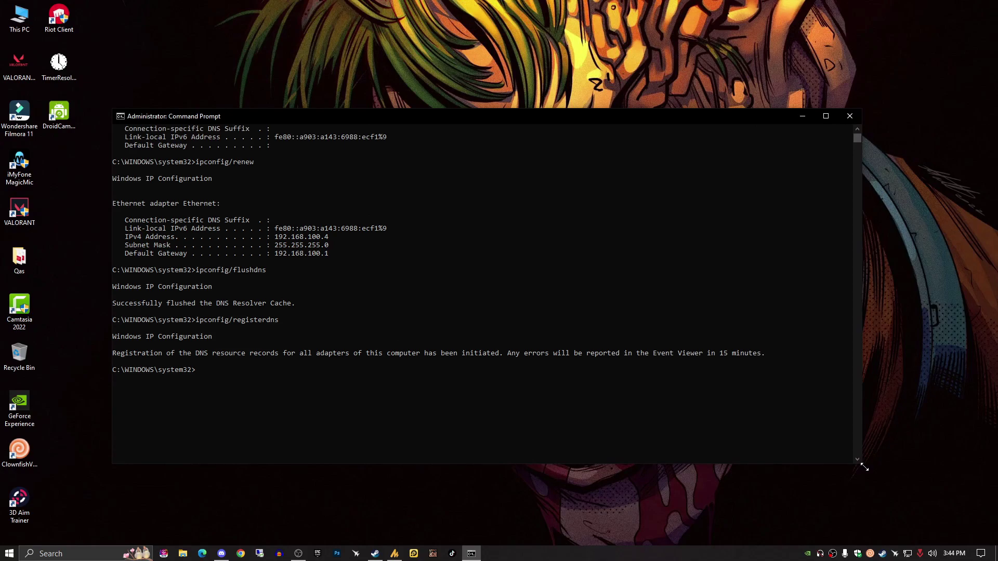
pyautogui.click(849, 116)
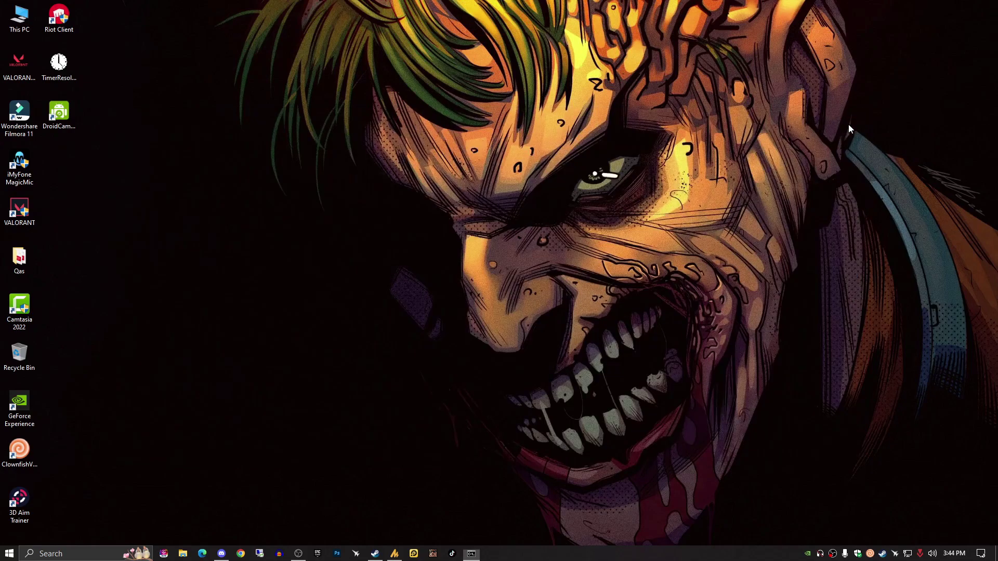